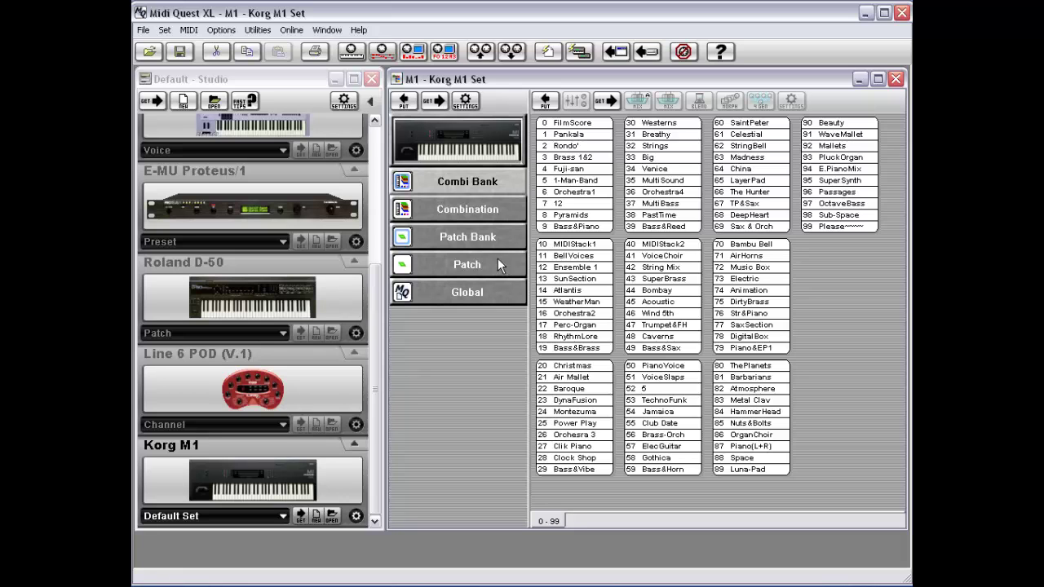
# - Check FilmScore's parameters, return to the combination list, and review bank editing preferences without changes
pyautogui.click(463, 210)
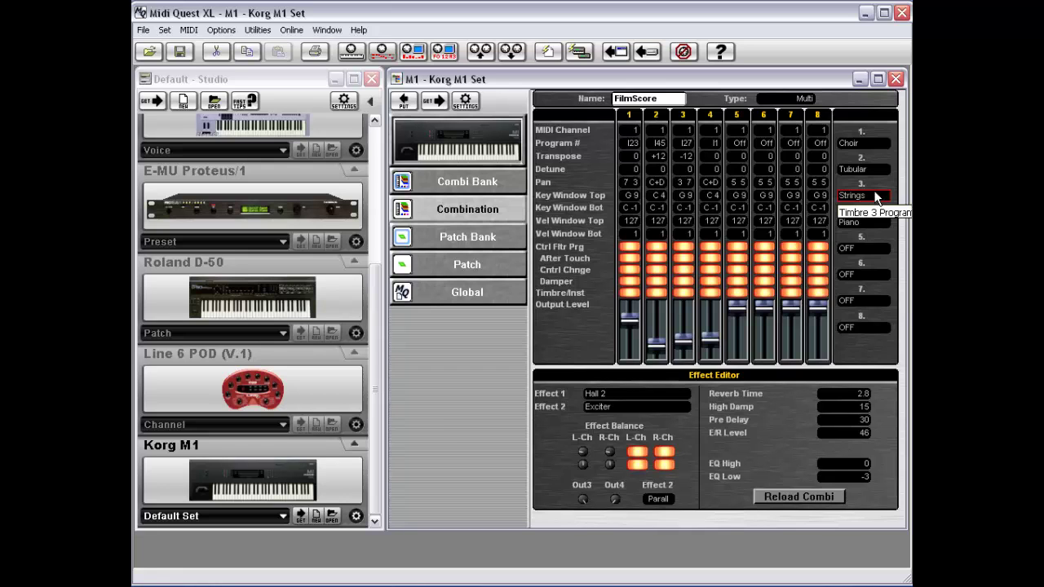
pyautogui.click(466, 180)
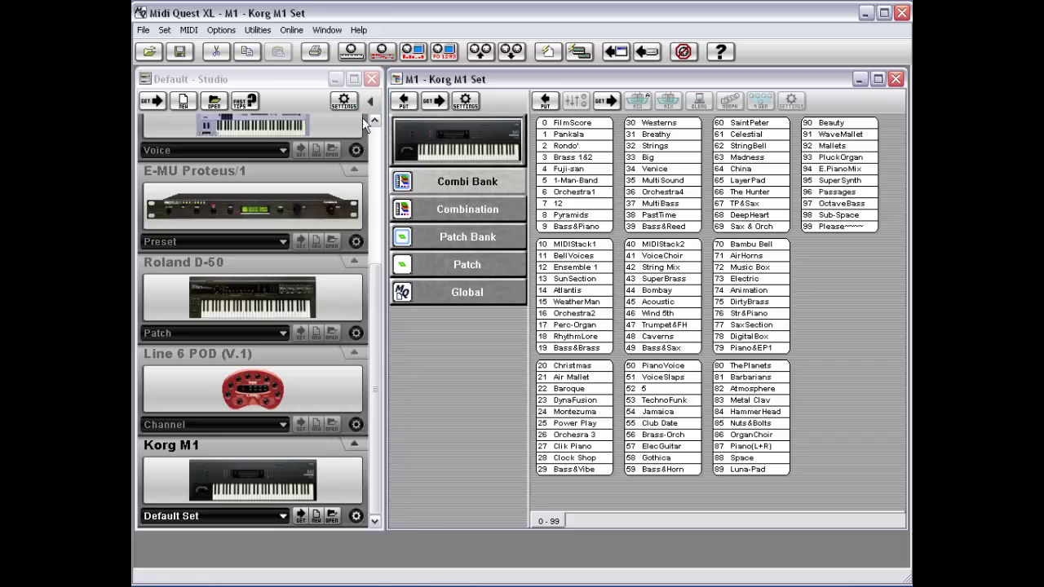
pyautogui.click(221, 30)
pyautogui.click(237, 58)
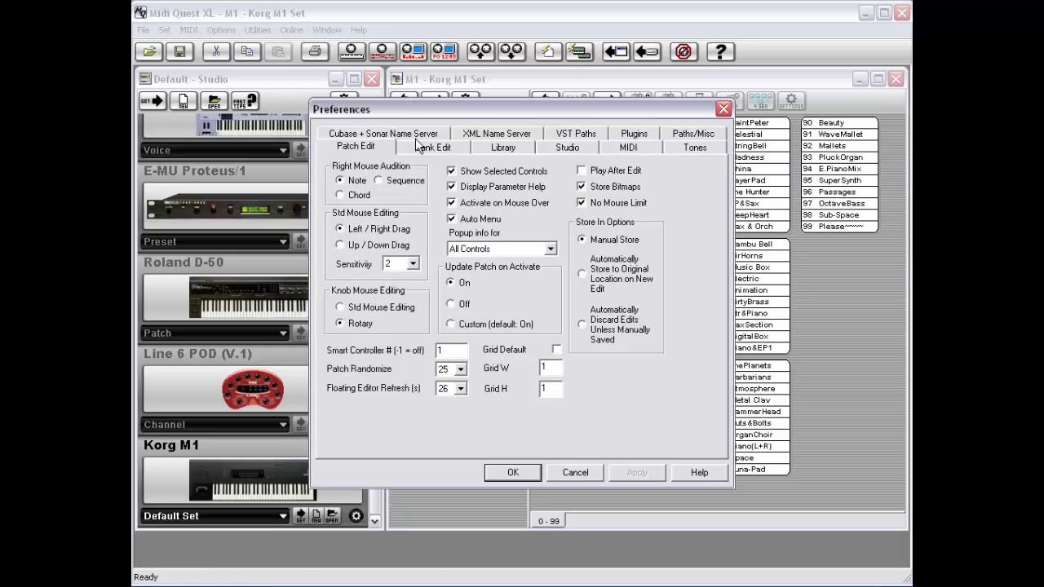
pyautogui.click(439, 149)
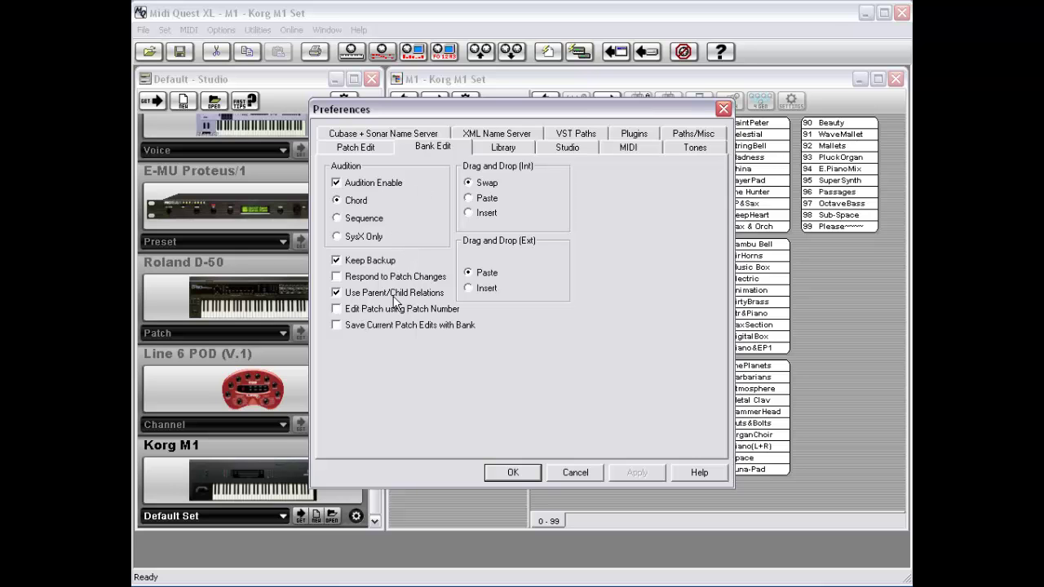
pyautogui.click(572, 469)
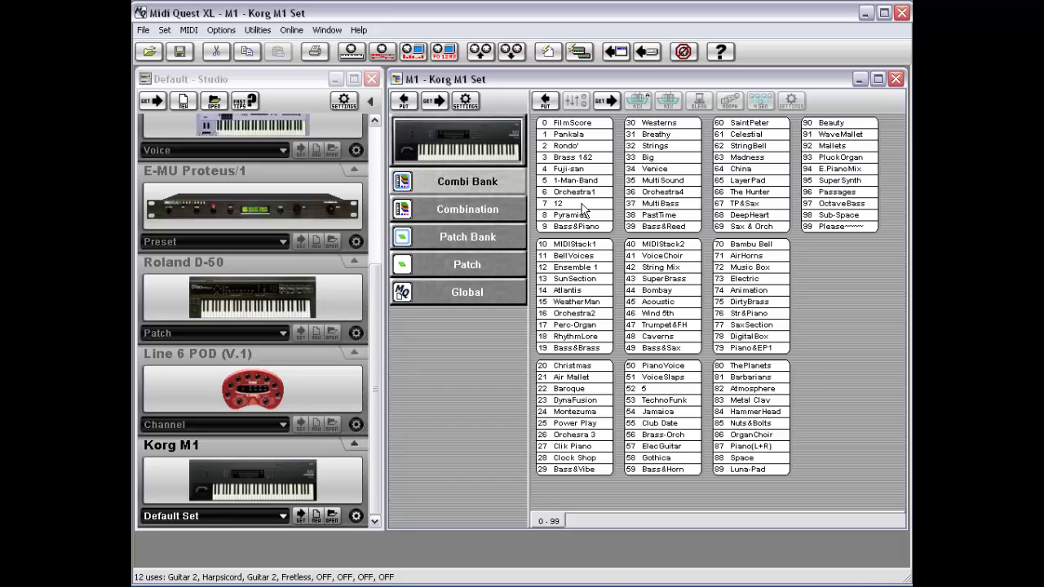
pyautogui.click(472, 237)
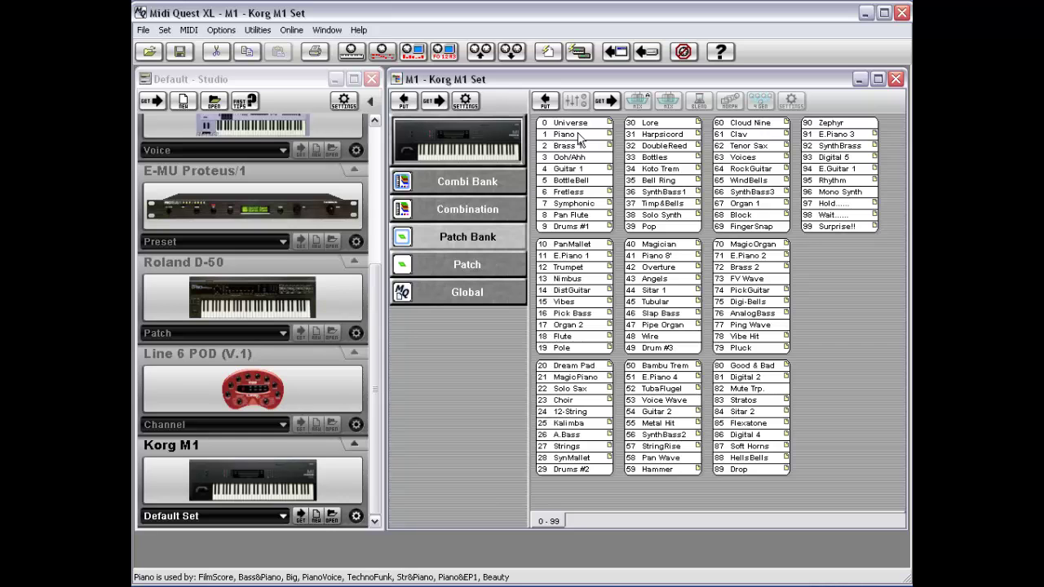
# - Move the Piano patch from slot 1 onto slot 3 of the patch bank
pyautogui.click(579, 137)
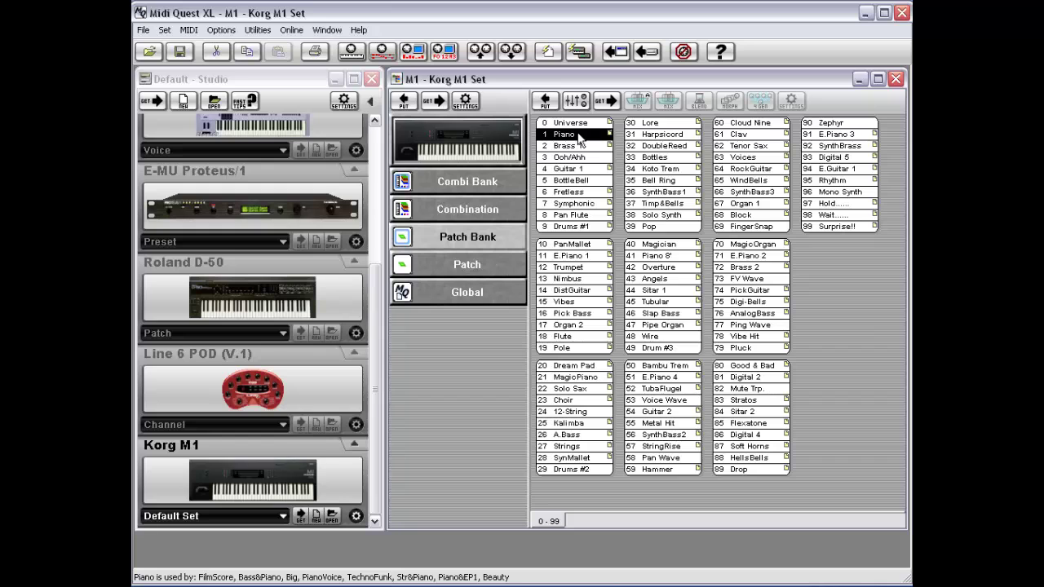
pyautogui.moveTo(578, 137); pyautogui.dragTo(563, 158)
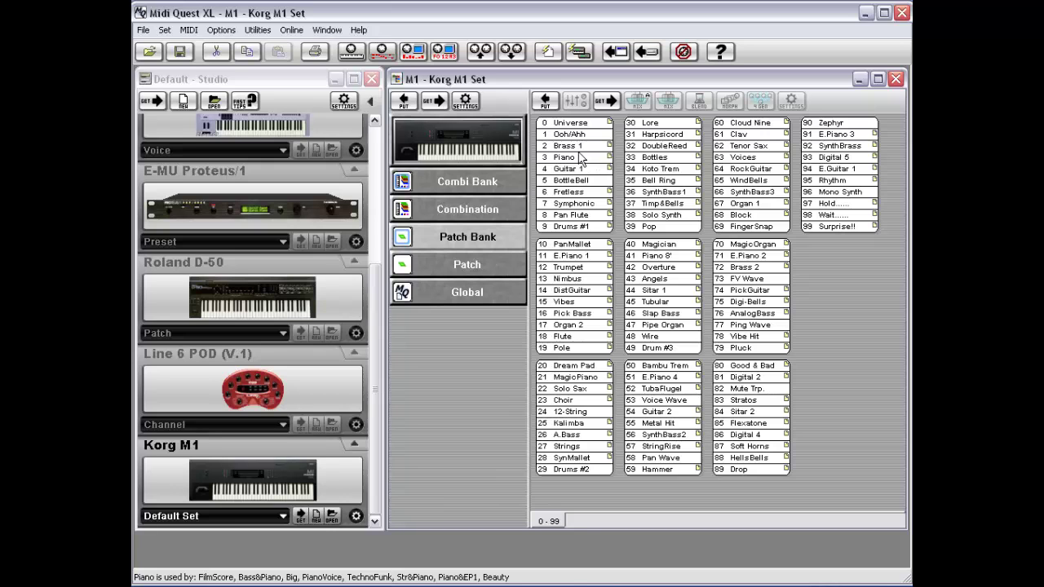
# - Reopen FilmScore from the combination bank, discarding its unsaved edits with Don't Save
pyautogui.click(480, 180)
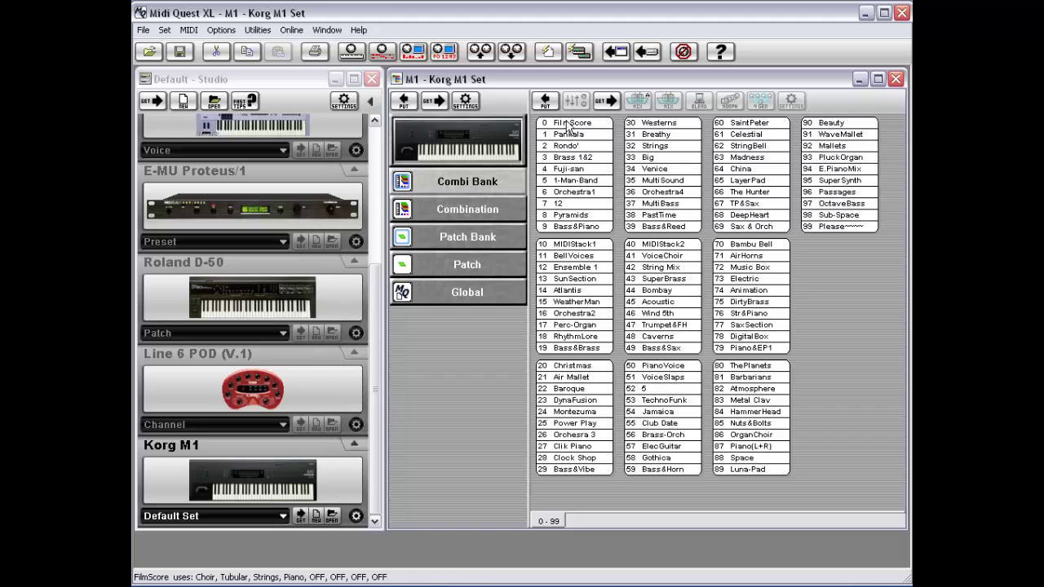
pyautogui.click(569, 124)
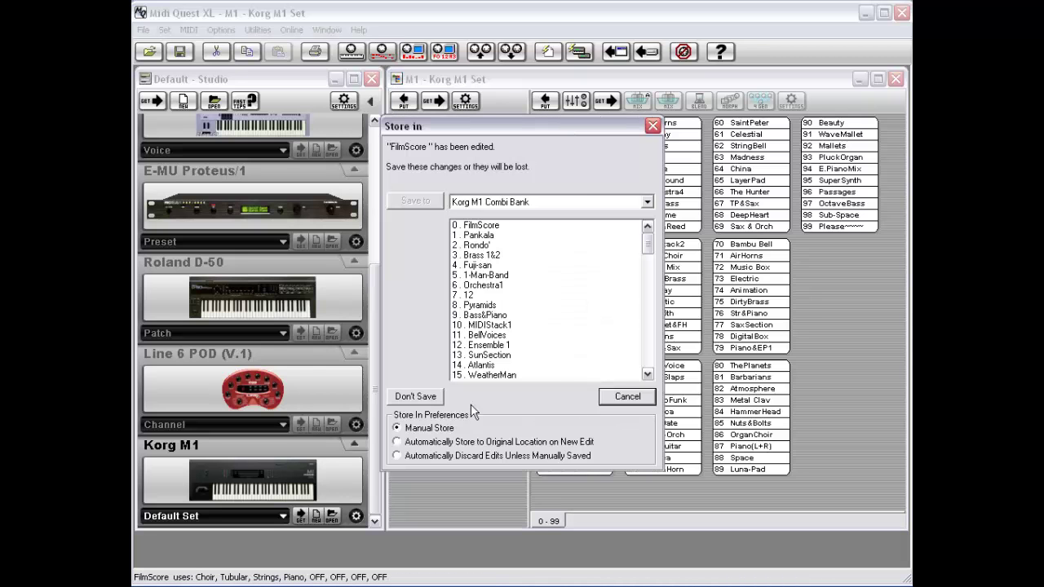
pyautogui.click(416, 398)
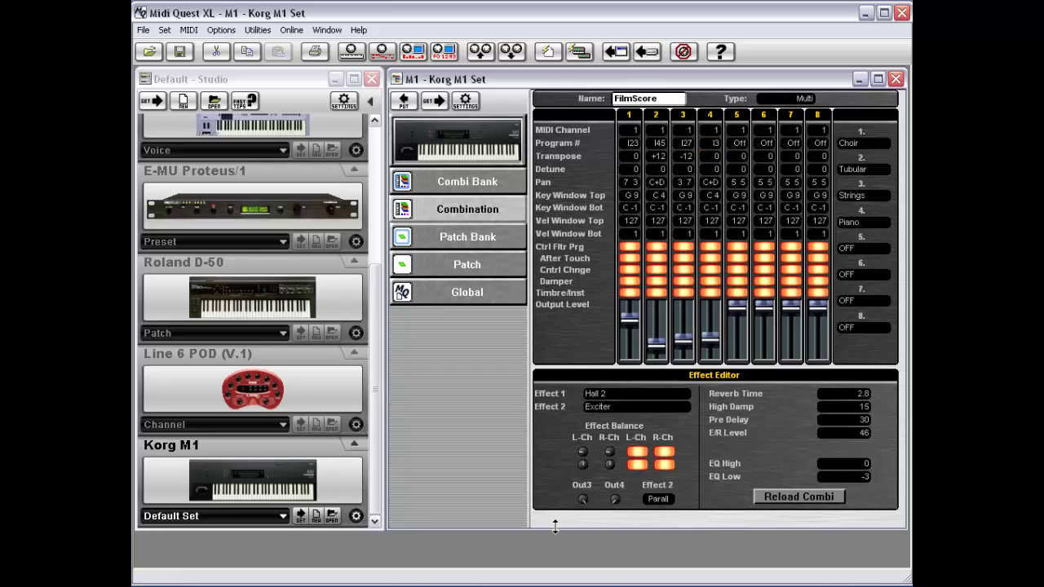
# - Create a new empty Korg M1 set with a combination bank and move its window aside
pyautogui.click(218, 486)
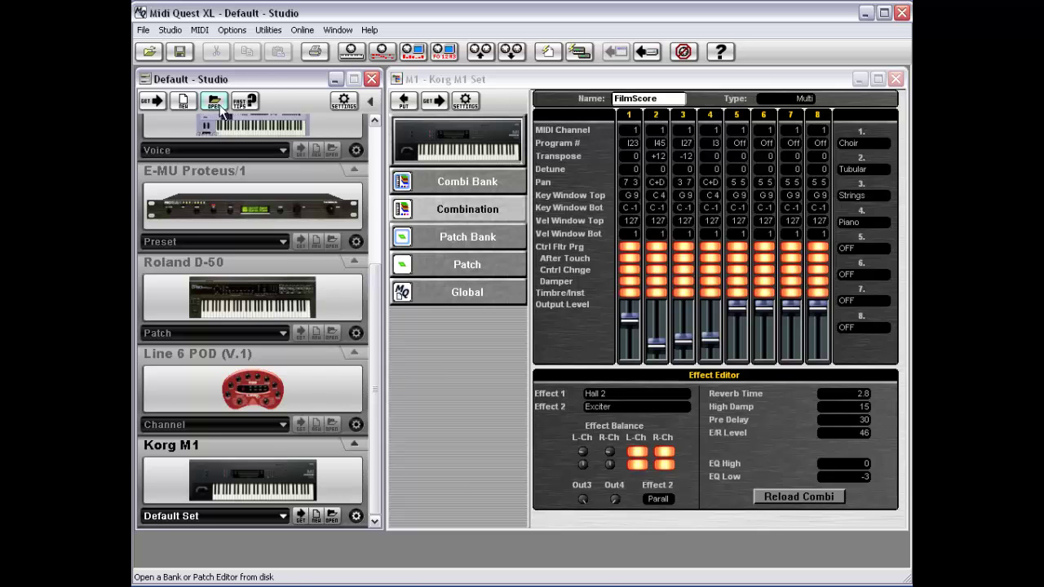
pyautogui.click(183, 102)
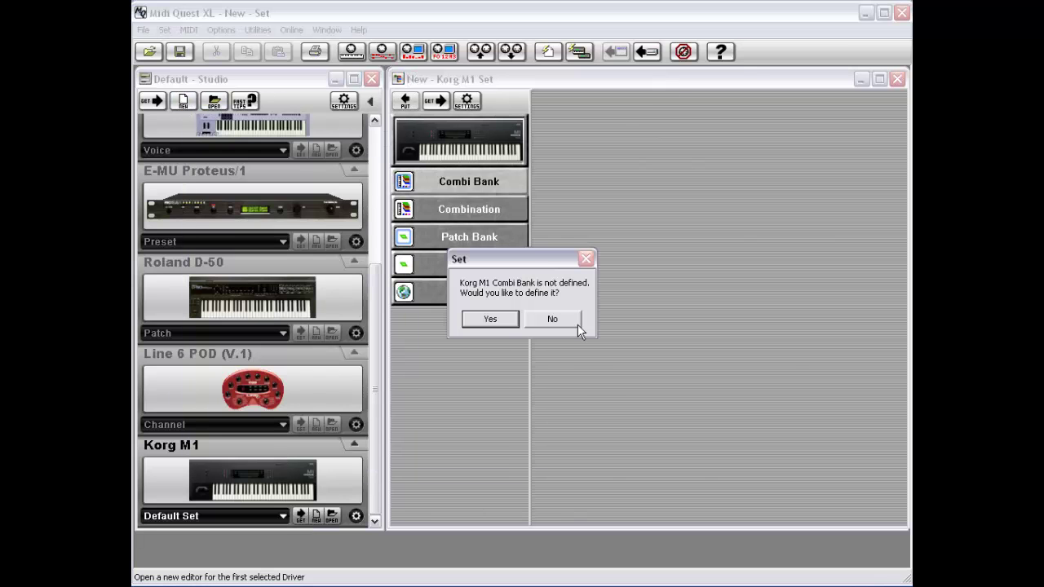
pyautogui.click(486, 319)
pyautogui.moveTo(565, 78); pyautogui.dragTo(324, 105)
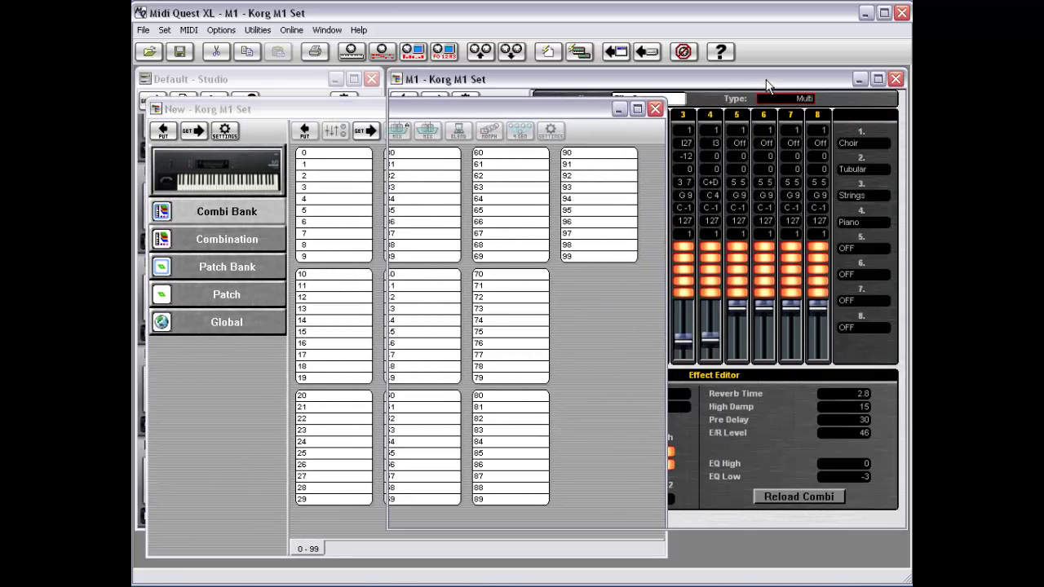
# - Copy FilmScore, Pankala and Orchestra1 from the M1 combination bank into new-set slots 4, 7 and 10
pyautogui.click(766, 85)
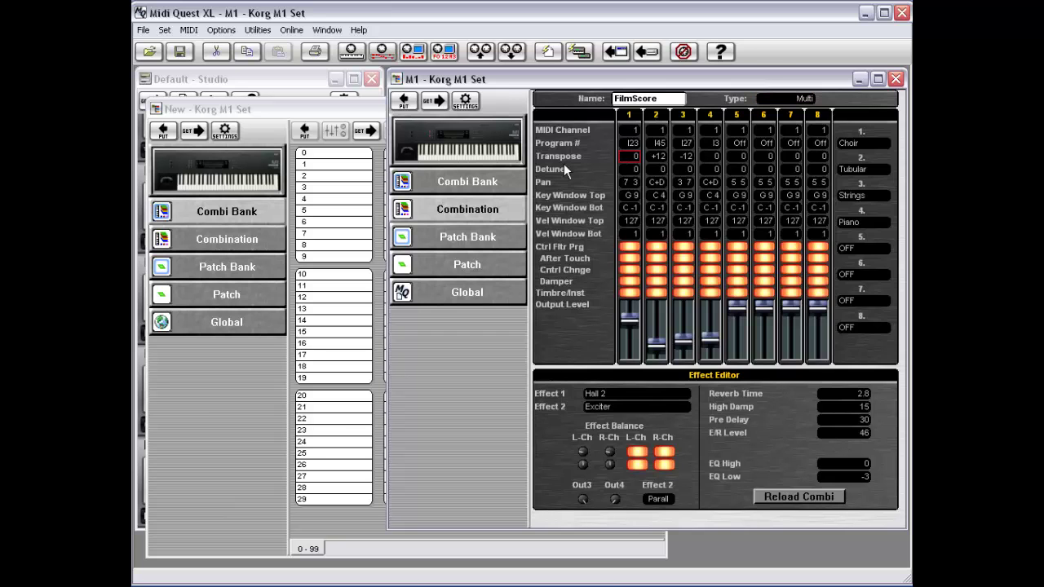
pyautogui.click(471, 181)
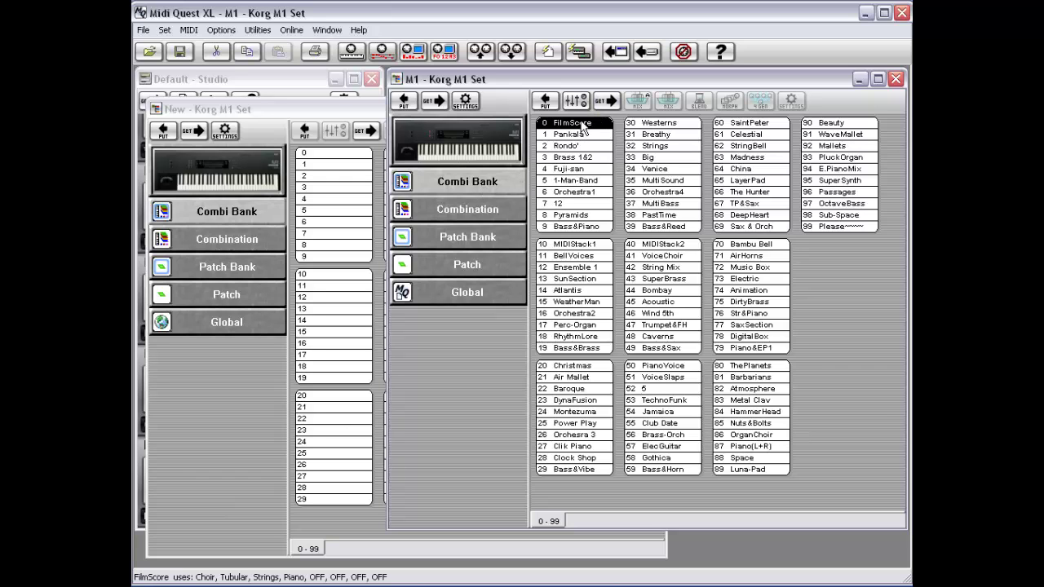
pyautogui.moveTo(581, 127); pyautogui.dragTo(562, 121)
pyautogui.moveTo(505, 136); pyautogui.dragTo(323, 200)
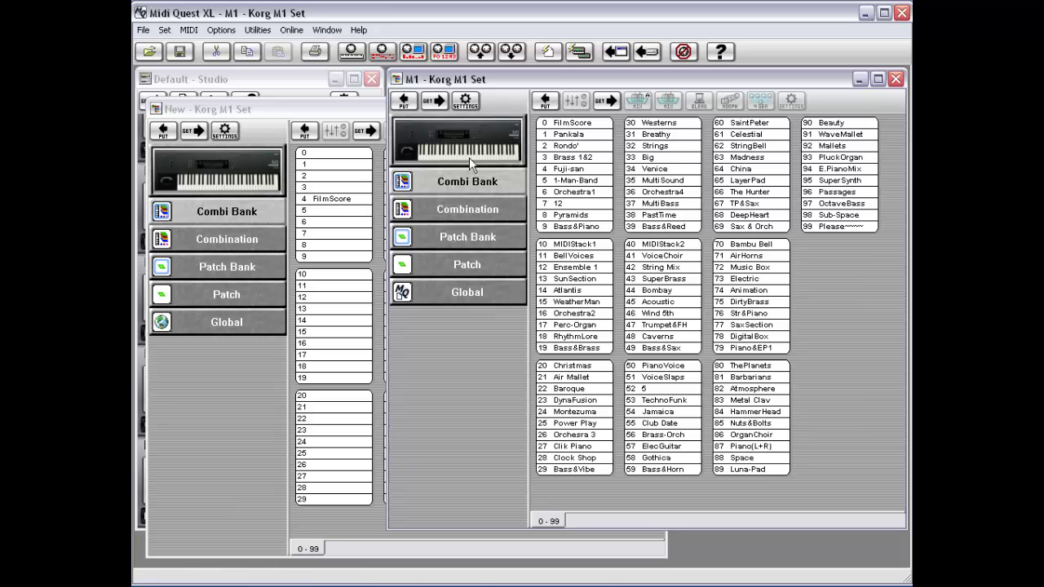
pyautogui.moveTo(577, 139); pyautogui.dragTo(341, 238)
pyautogui.click(576, 192)
pyautogui.moveTo(577, 192); pyautogui.dragTo(330, 280)
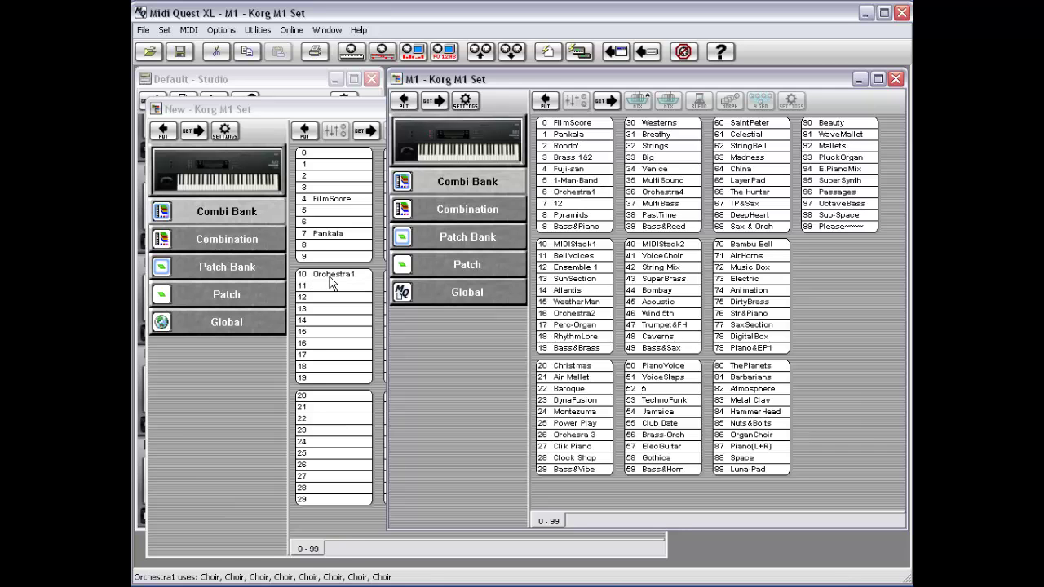
# - Show the new set's patch bank, auto-filled in slots 0–9 from Choir through Timp&Bells
pyautogui.click(316, 116)
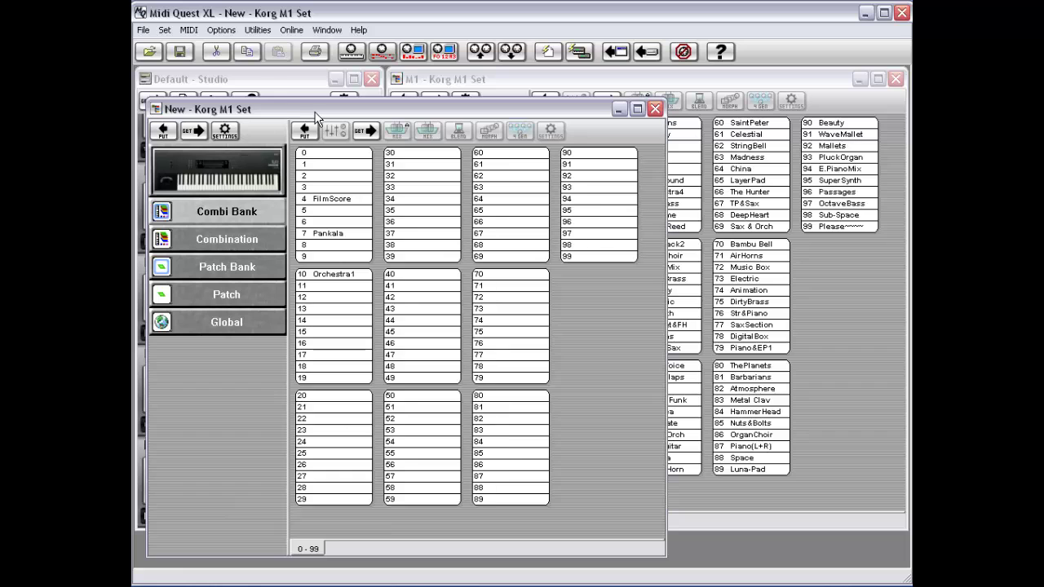
pyautogui.click(232, 275)
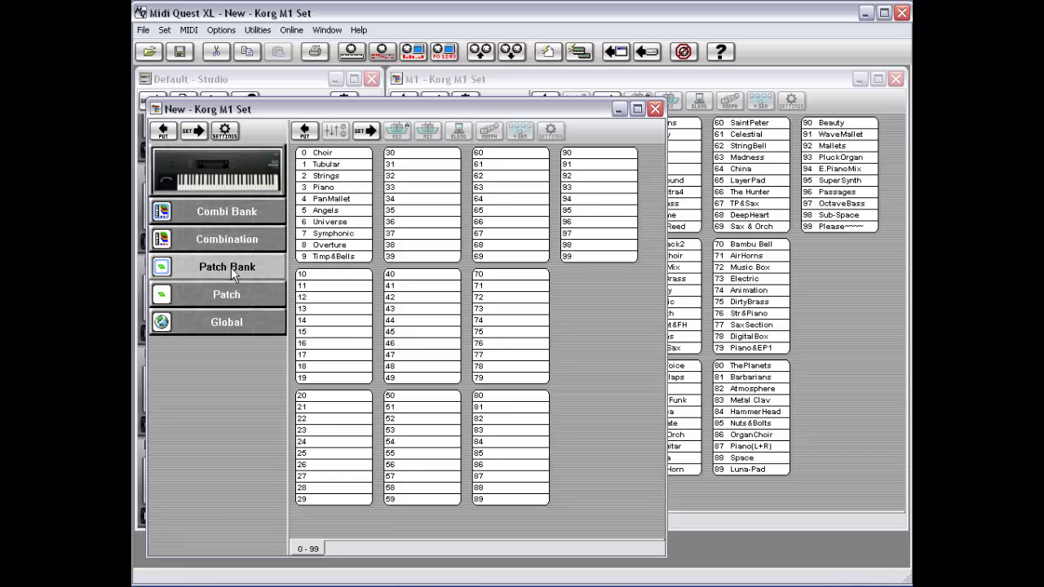
pyautogui.click(234, 218)
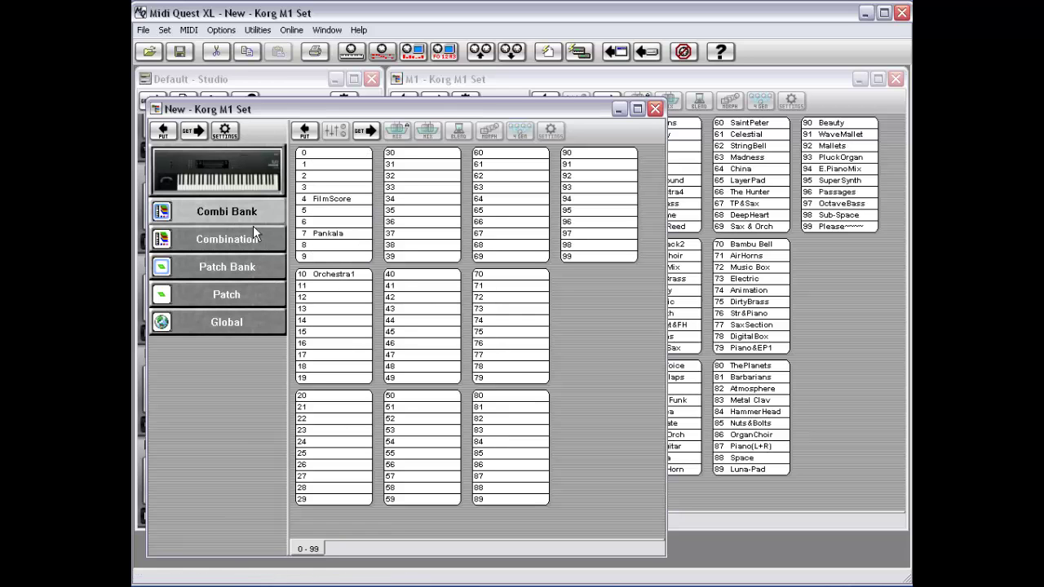
pyautogui.click(218, 277)
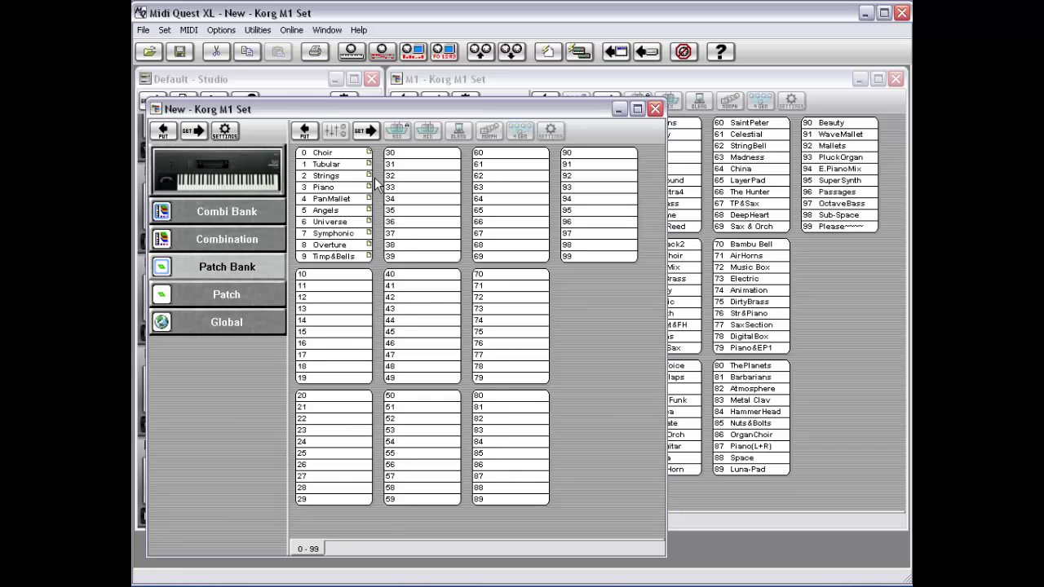
# - Open the new set's slot 4 FilmScore, then the M1 set's FilmScore using programs I23, I45, I27, I3
pyautogui.click(247, 214)
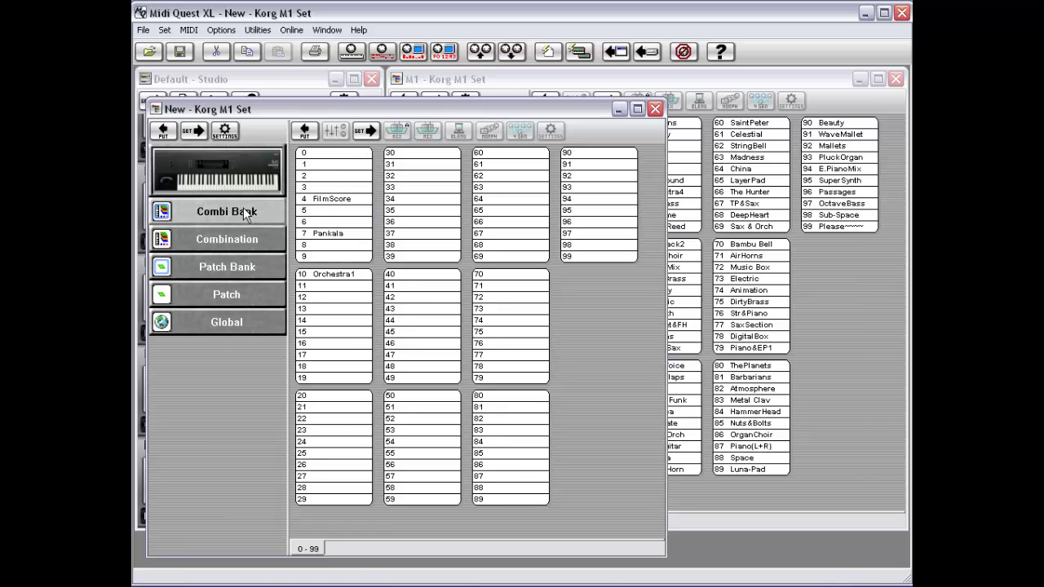
pyautogui.click(343, 202)
pyautogui.doubleClick(343, 203)
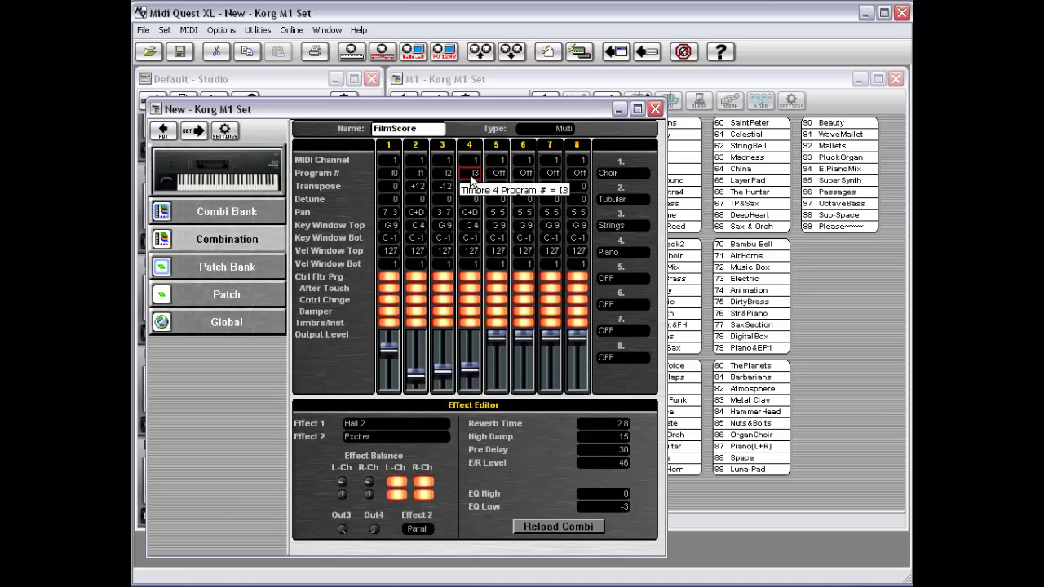
pyautogui.click(840, 285)
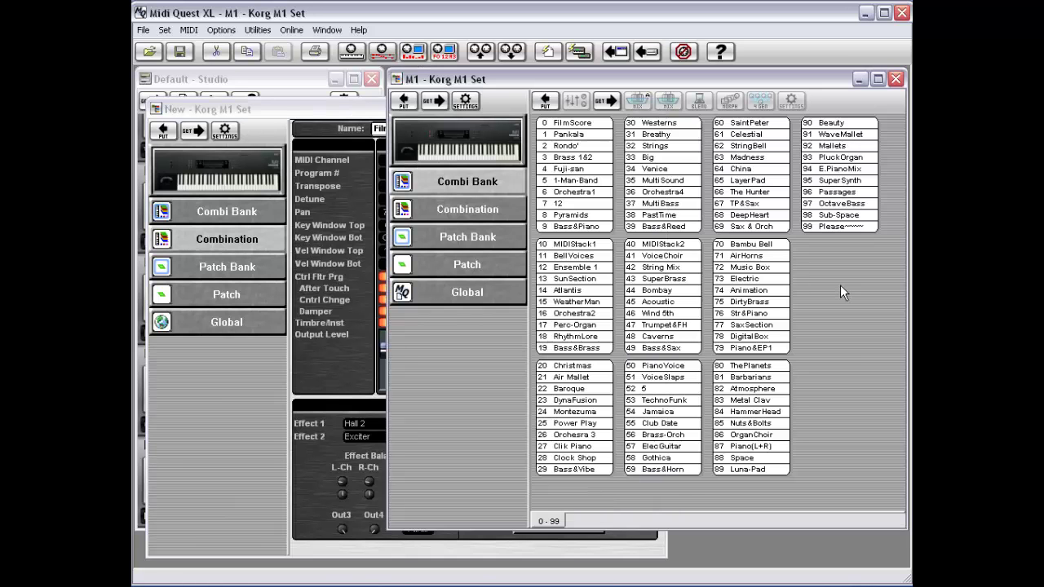
pyautogui.click(495, 212)
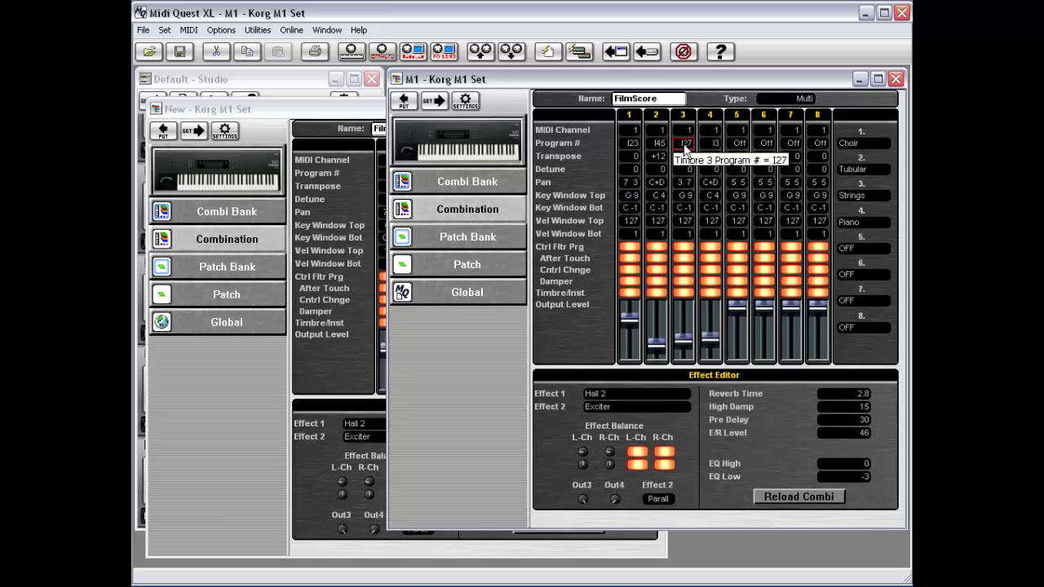
# - Bring the new set's FilmScore editor to the front, showing programs I0, I1, I2 and I3
pyautogui.click(330, 111)
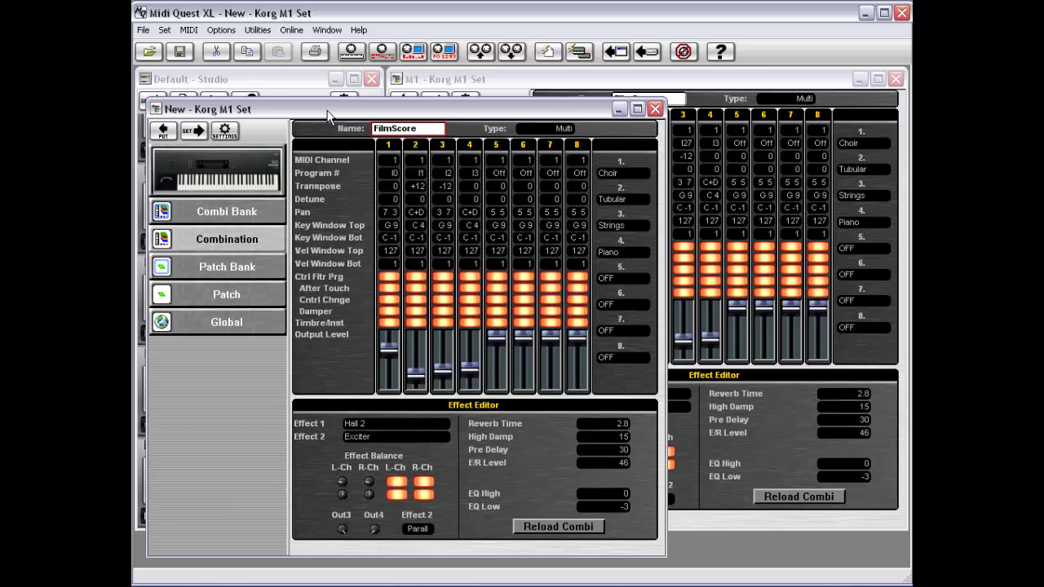